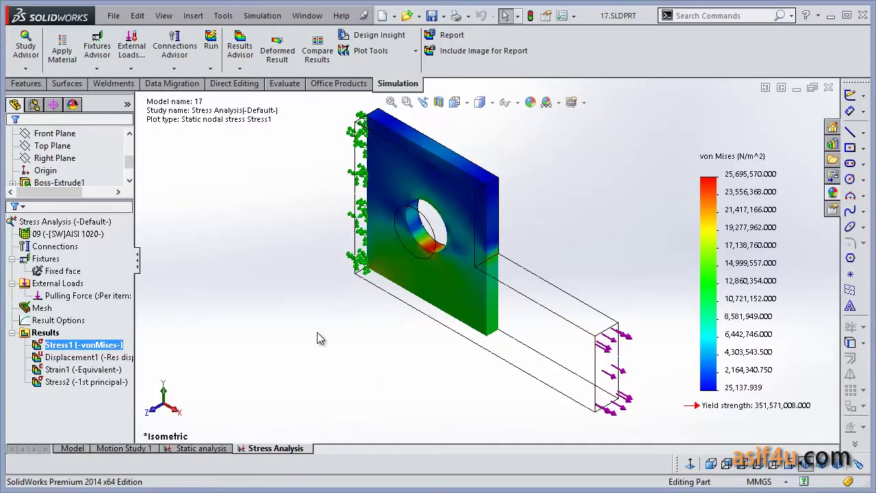
Step: Switch section clipping off for the Stress1 plot so the entire part is shown
{"action": "right_click", "coordinate": [112, 345]}
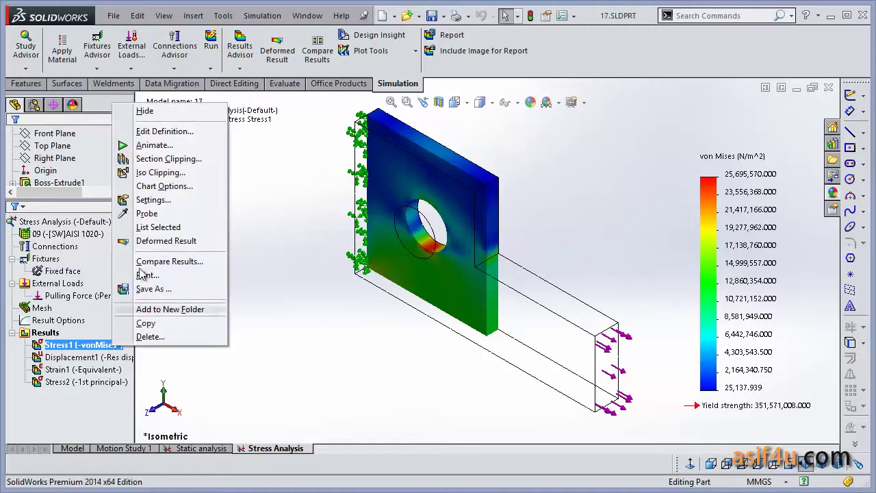
{"action": "left_click", "coordinate": [179, 159]}
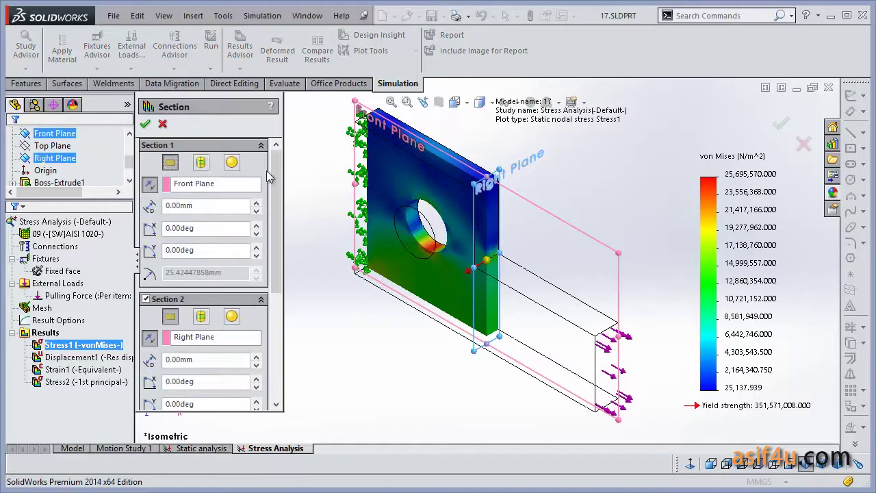
{"action": "left_click", "coordinate": [261, 146]}
{"action": "left_click", "coordinate": [261, 168]}
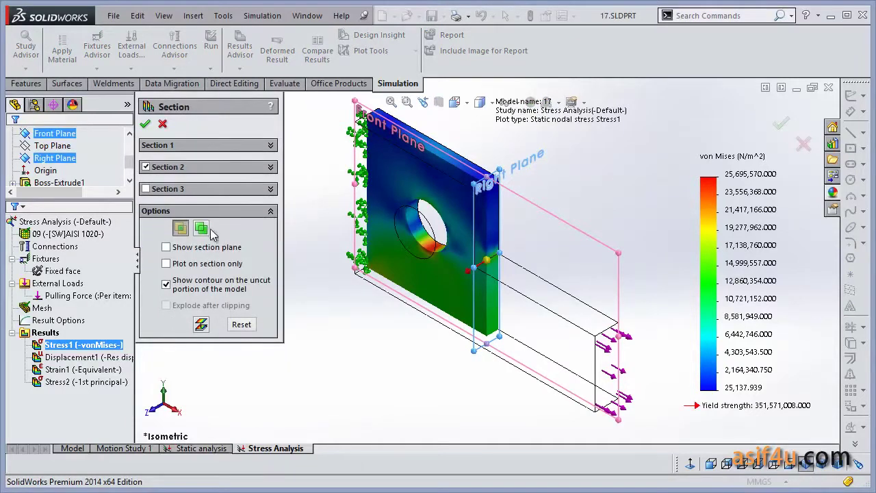
{"action": "left_click", "coordinate": [201, 325]}
{"action": "left_click", "coordinate": [201, 325]}
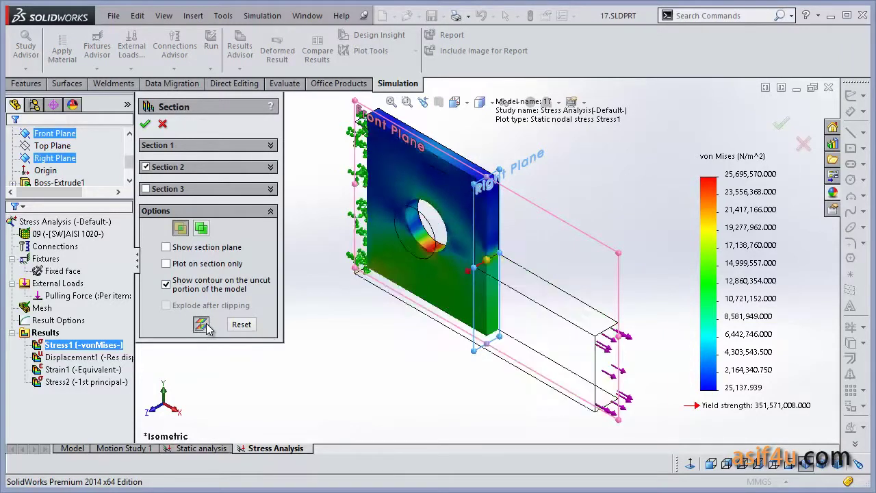
{"action": "left_click", "coordinate": [206, 328]}
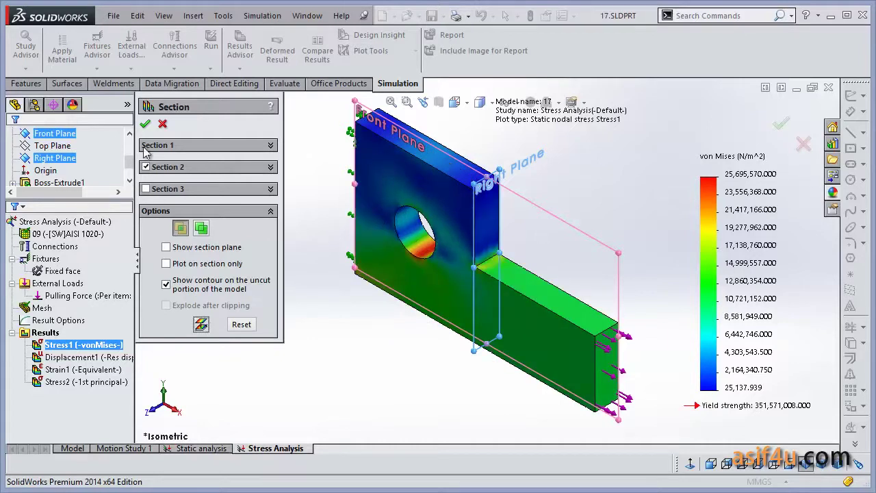
{"action": "left_click", "coordinate": [145, 124]}
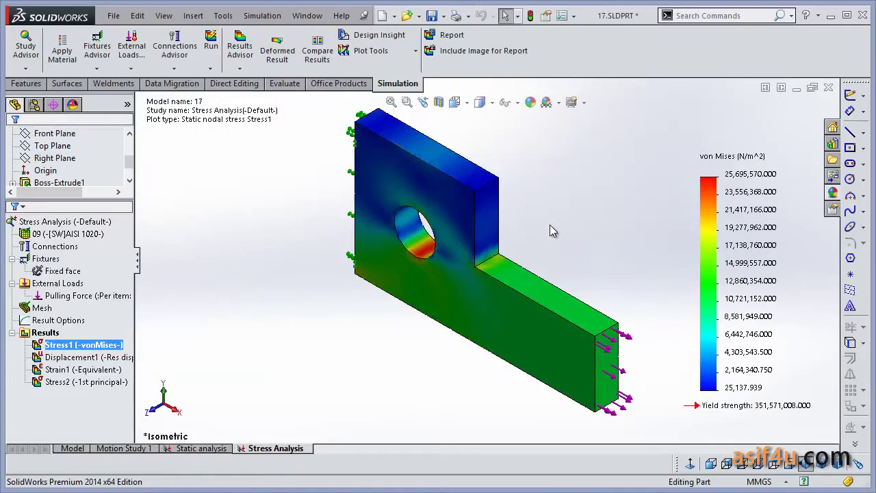
{"action": "scroll", "coordinate": [553, 233], "scroll_direction": "up", "scroll_amount": 3}
{"action": "scroll", "coordinate": [556, 237], "scroll_direction": "down", "scroll_amount": 2}
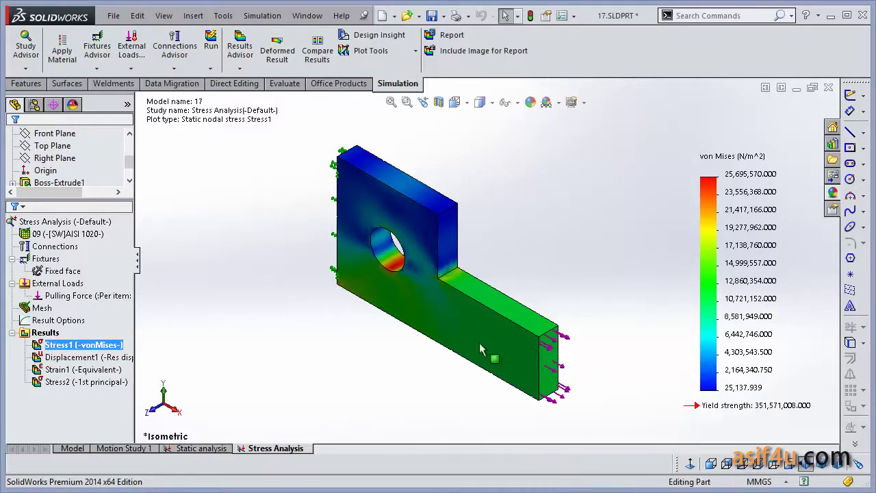
{"action": "right_click", "coordinate": [117, 347]}
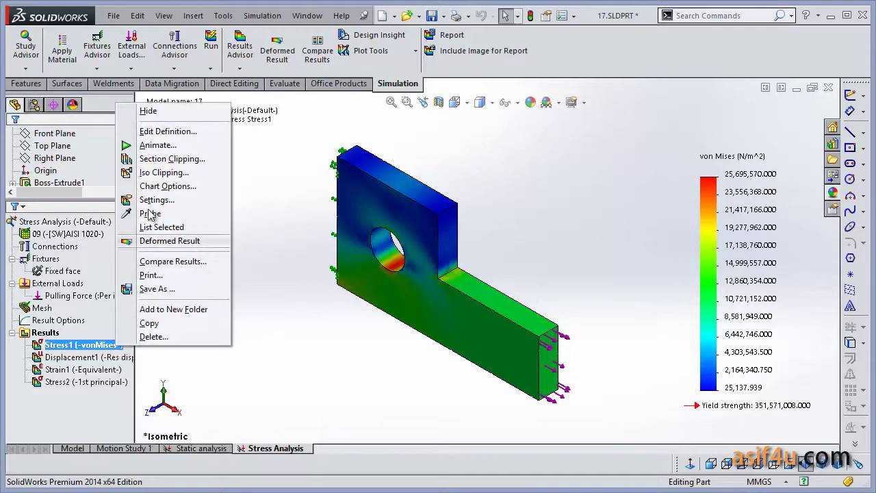
{"action": "left_click", "coordinate": [169, 176]}
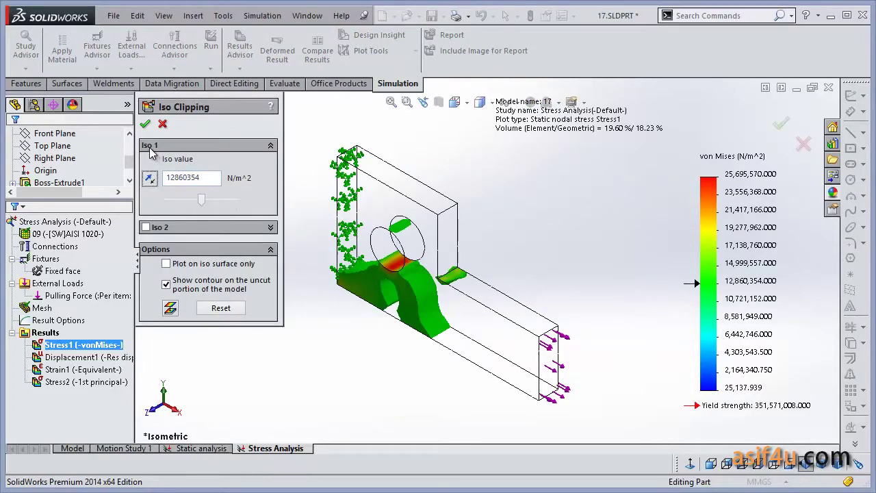
{"action": "left_click", "coordinate": [146, 227]}
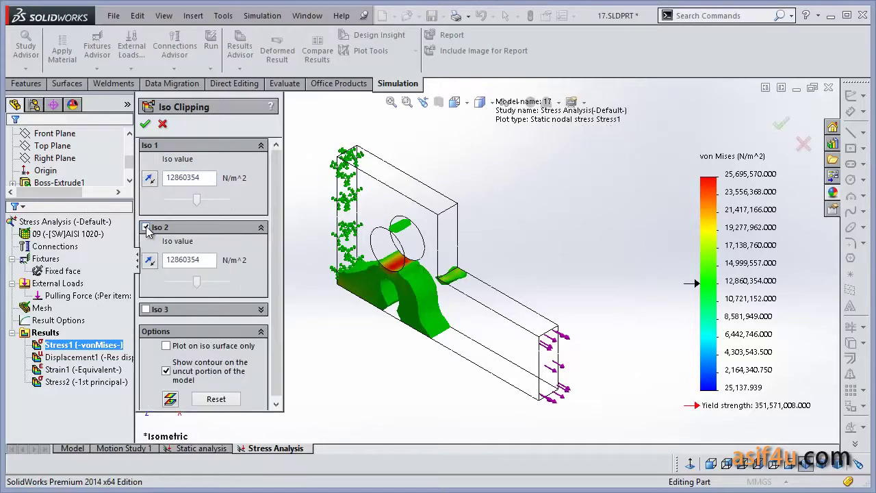
{"action": "left_click", "coordinate": [145, 227]}
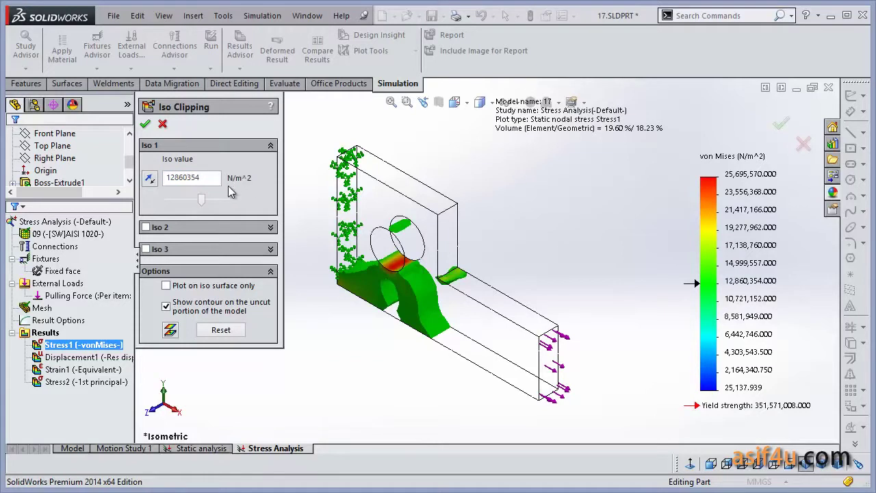
Step: Change the Stress1 plot definition units from N/m^2 to N/mm^2 (MPa)
{"action": "left_click", "coordinate": [163, 125]}
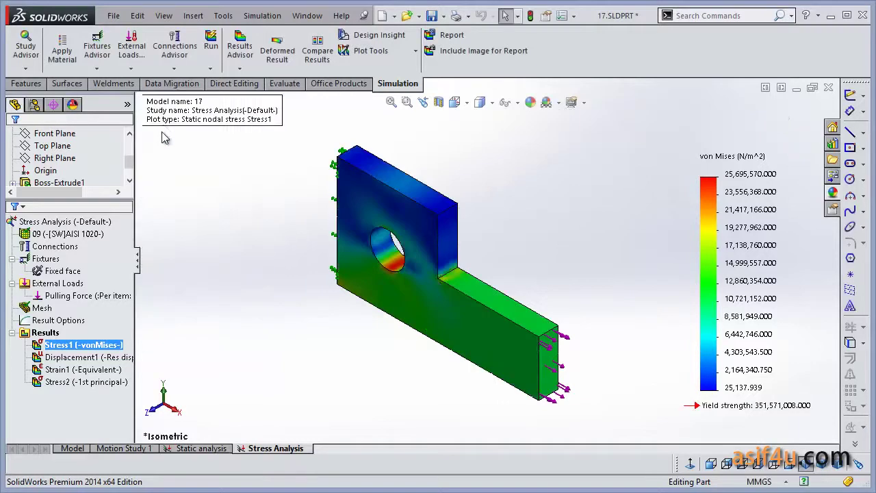
{"action": "right_click", "coordinate": [110, 348]}
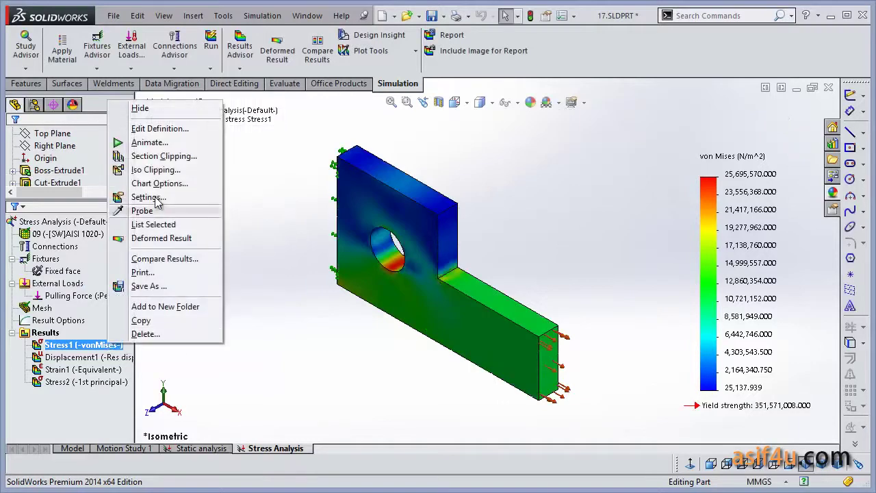
{"action": "left_click", "coordinate": [163, 130]}
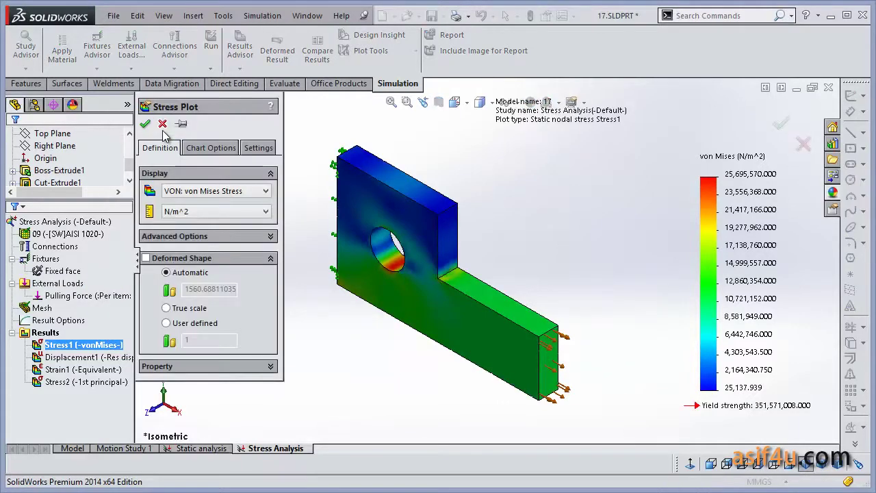
{"action": "left_click", "coordinate": [184, 211]}
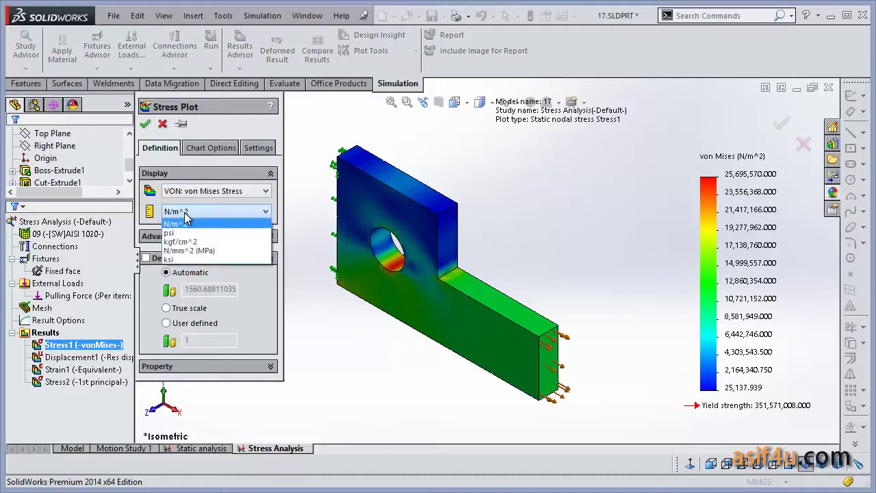
{"action": "left_click", "coordinate": [196, 252]}
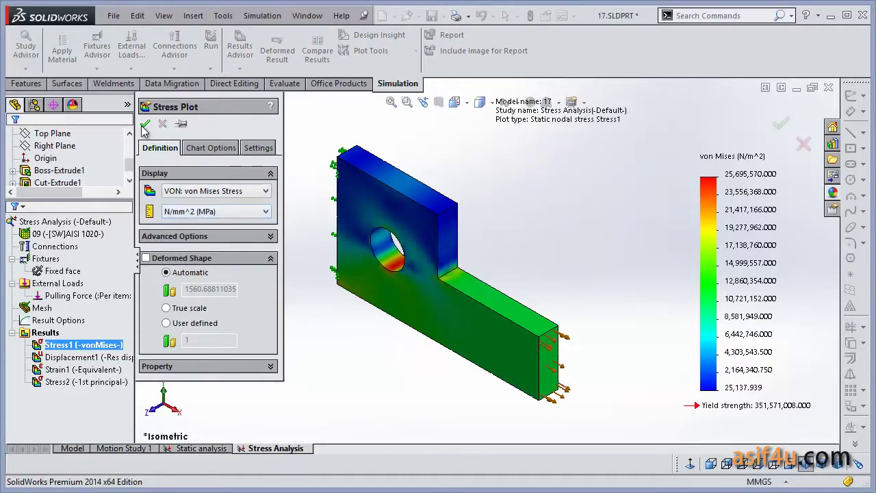
{"action": "left_click", "coordinate": [145, 124]}
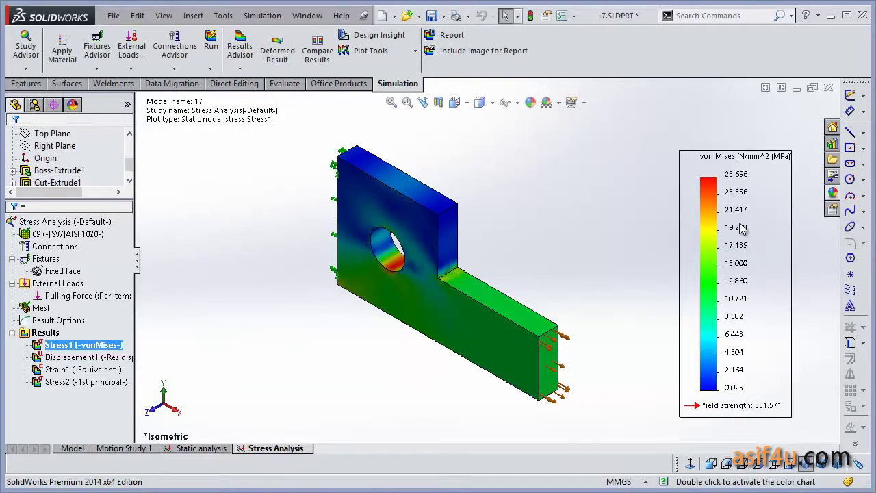
Step: Iso-clip the Stress1 von Mises plot with an Iso 1 value of 15 MPa
{"action": "right_click", "coordinate": [93, 349]}
{"action": "left_click", "coordinate": [164, 177]}
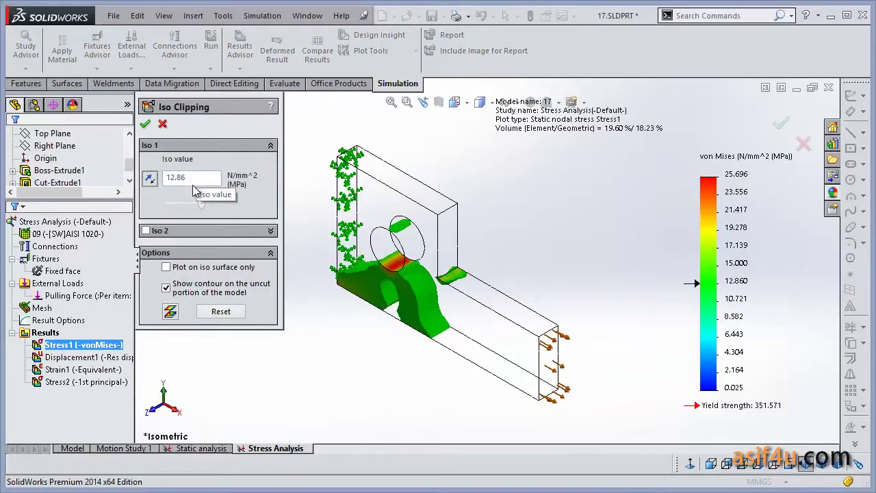
{"action": "left_click_drag", "start_coordinate": [191, 177], "coordinate": [164, 178]}
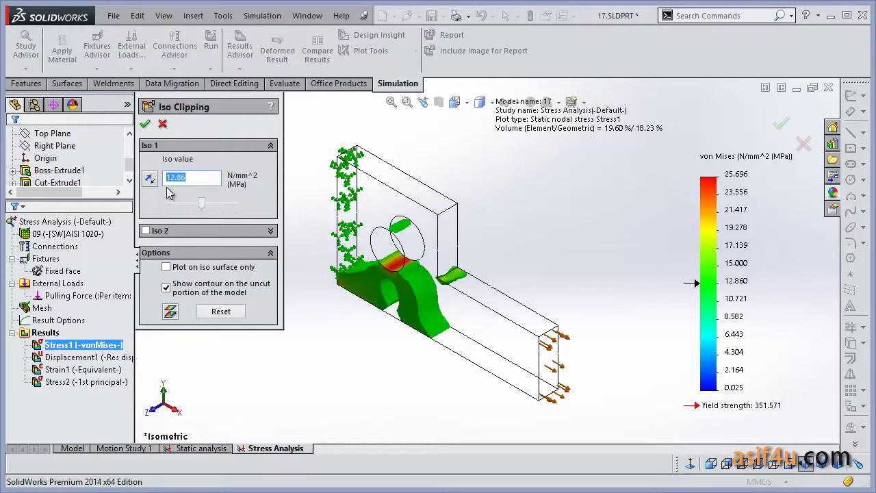
{"action": "type", "text": "15"}
{"action": "key", "text": "Return"}
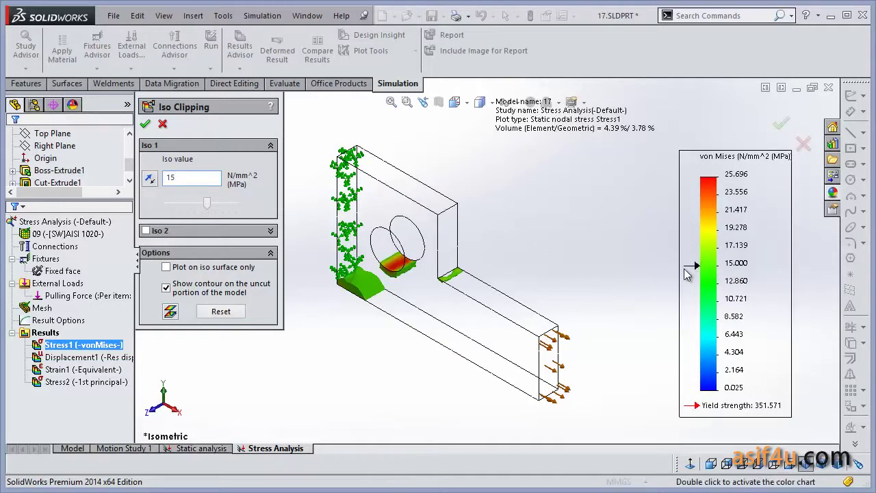
{"action": "left_click_drag", "start_coordinate": [207, 204], "coordinate": [209, 198]}
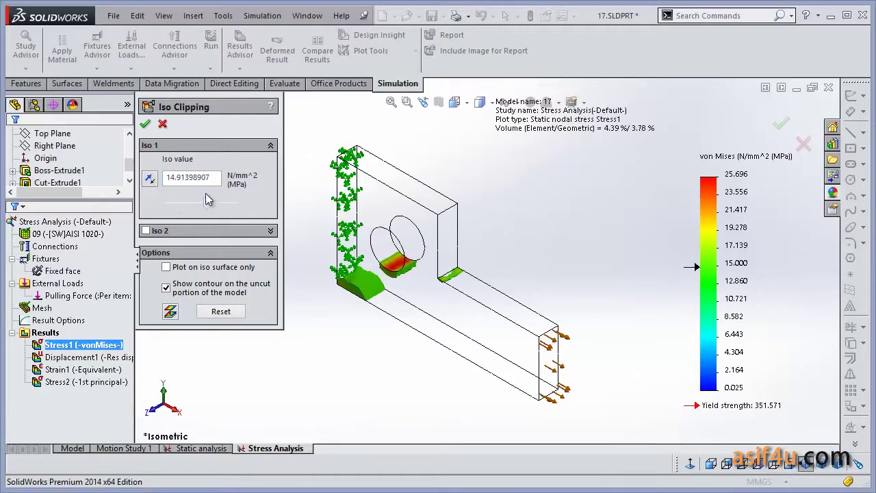
{"action": "double_click", "coordinate": [198, 178]}
{"action": "type", "text": "15"}
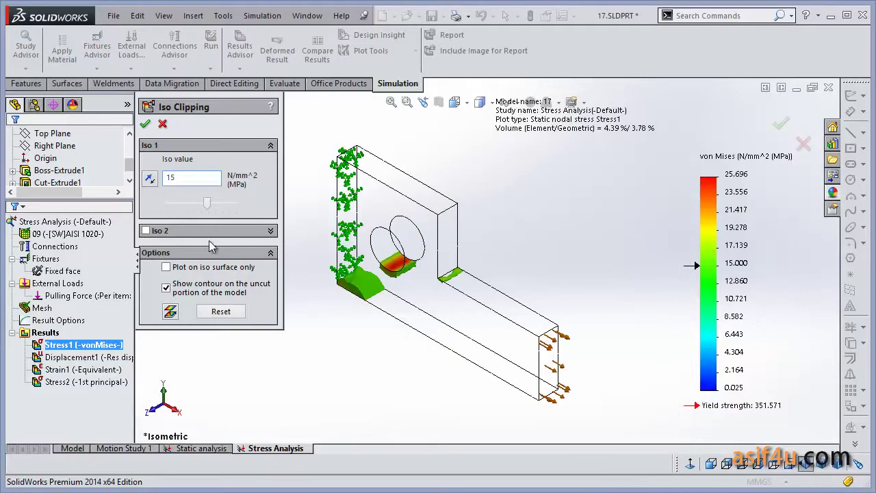
Step: Add a second iso clipping value of 24 MPa alongside the 15 MPa value
{"action": "left_click", "coordinate": [149, 180]}
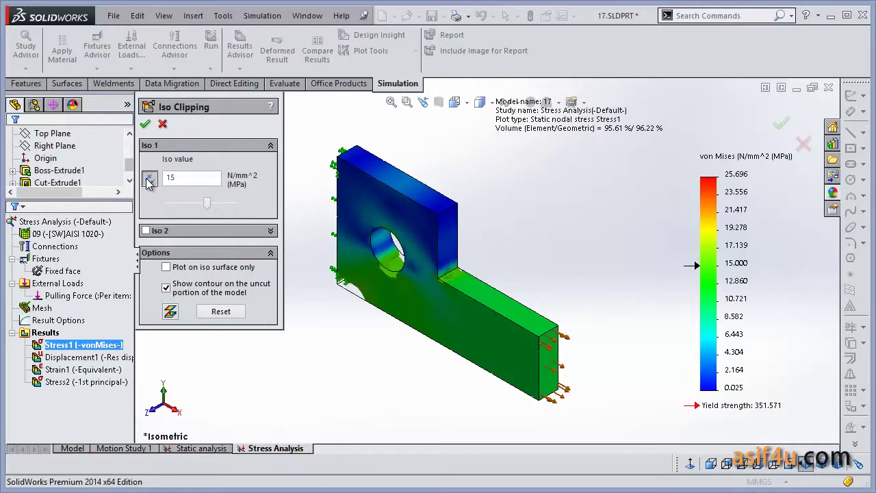
{"action": "left_click", "coordinate": [149, 180]}
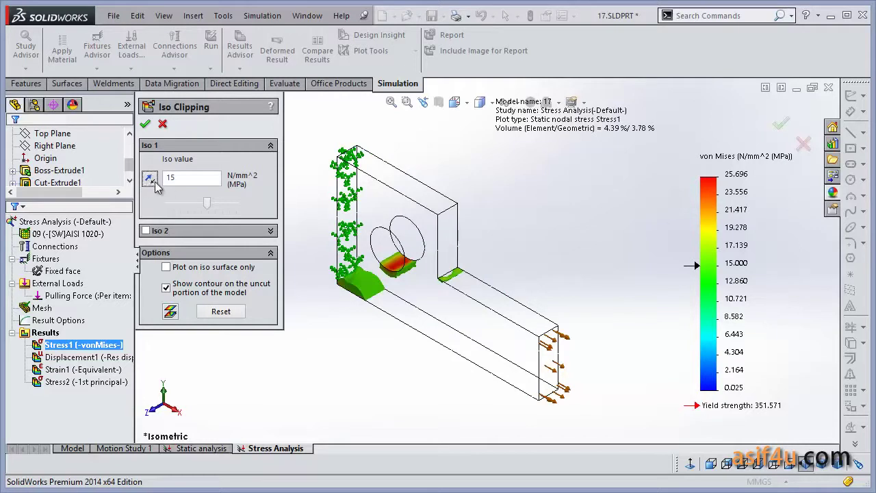
{"action": "left_click", "coordinate": [146, 230]}
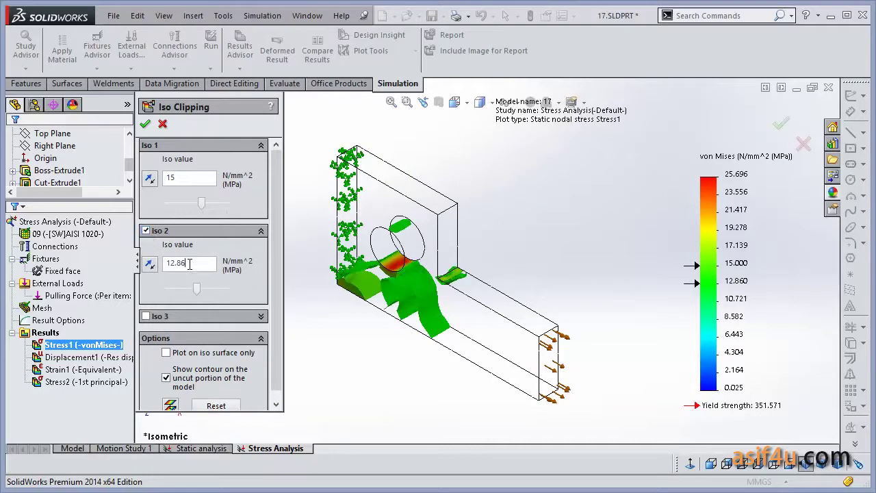
{"action": "left_click_drag", "start_coordinate": [190, 263], "coordinate": [134, 266]}
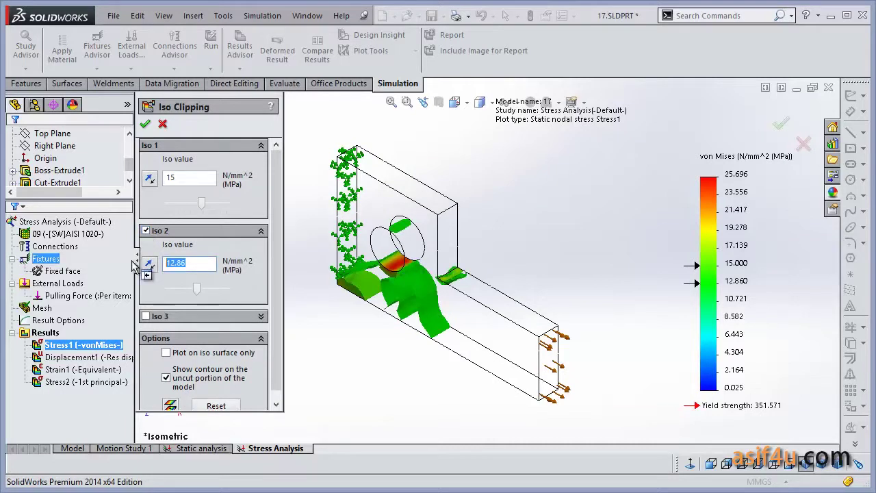
{"action": "type", "text": "24"}
{"action": "key", "text": "Return"}
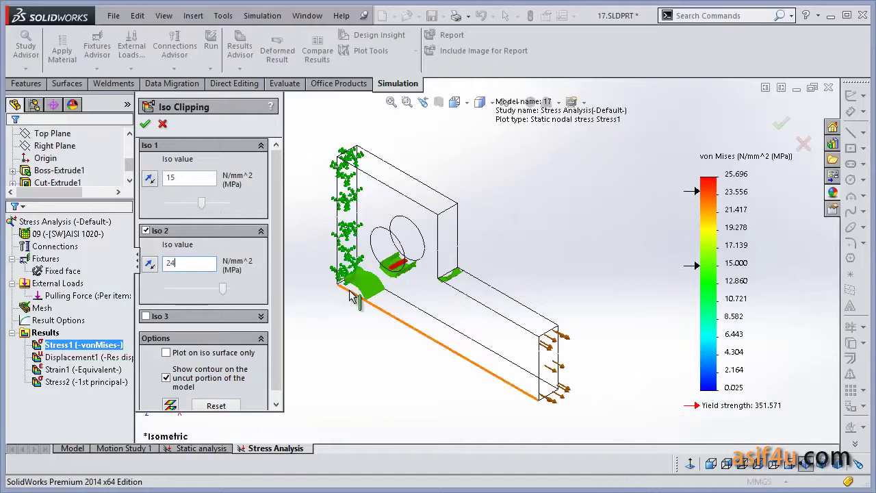
Step: Try flipping both iso surfaces' directions, restore them, and apply the 15/24 MPa clipping
{"action": "mouse_move", "coordinate": [352, 295]}
{"action": "middle_mouse_down"}
{"action": "mouse_move", "coordinate": [463, 245]}
{"action": "mouse_move", "coordinate": [424, 266]}
{"action": "mouse_move", "coordinate": [452, 244]}
{"action": "middle_mouse_up"}
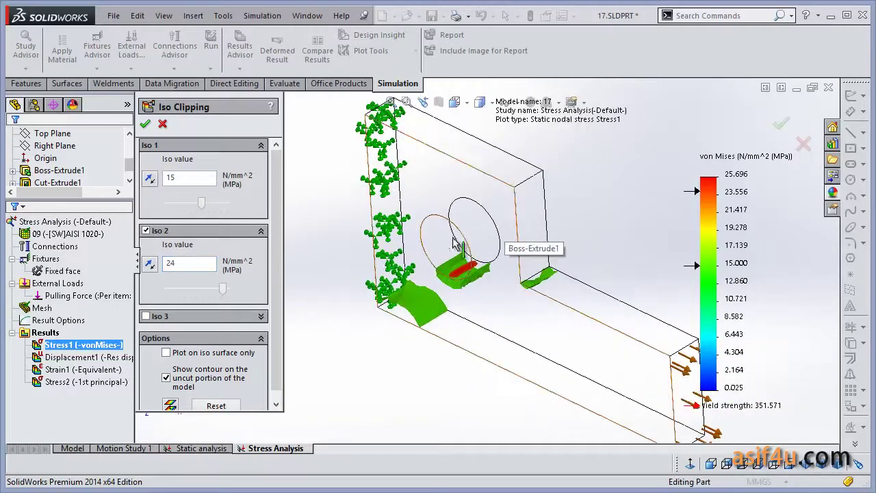
{"action": "left_click", "coordinate": [151, 268]}
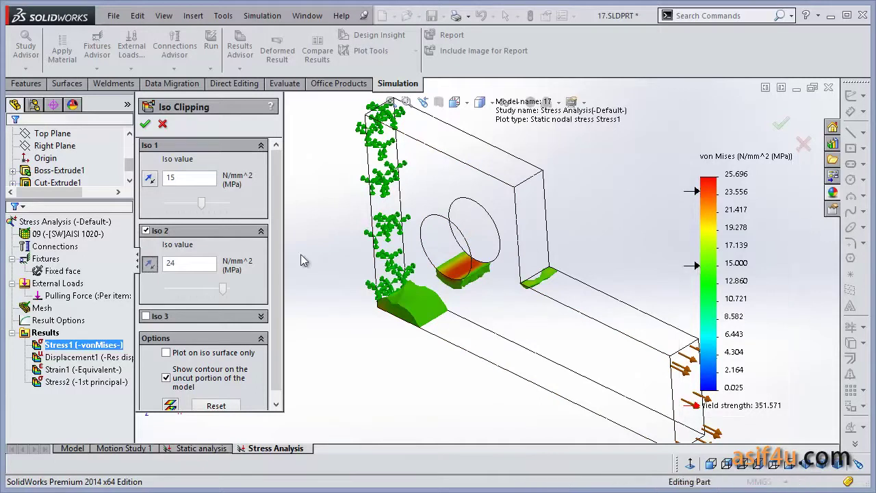
{"action": "left_click", "coordinate": [150, 265]}
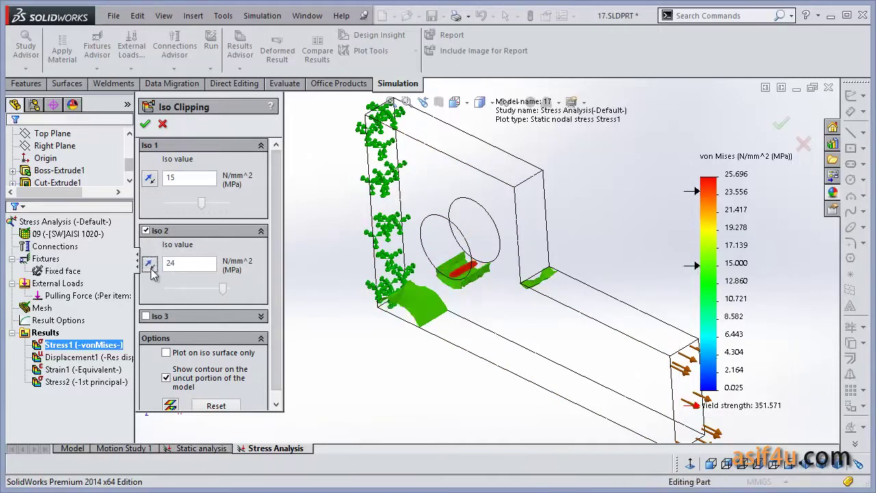
{"action": "left_click", "coordinate": [151, 180]}
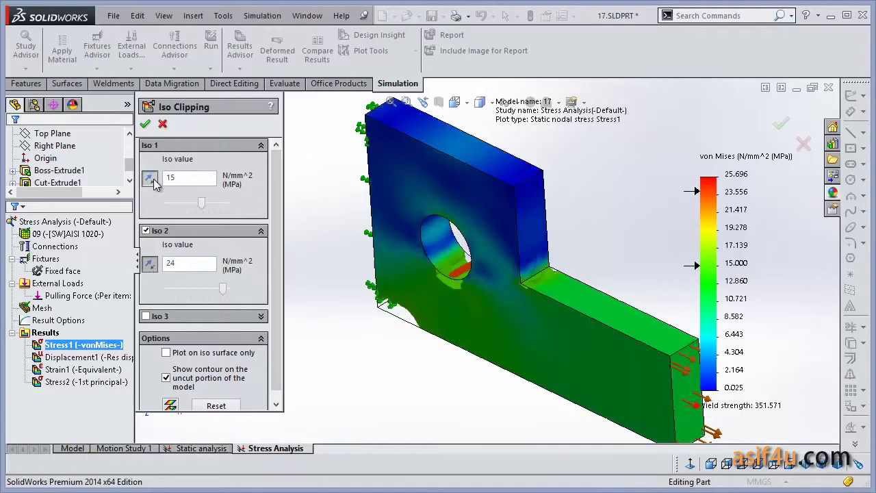
{"action": "left_click", "coordinate": [151, 180]}
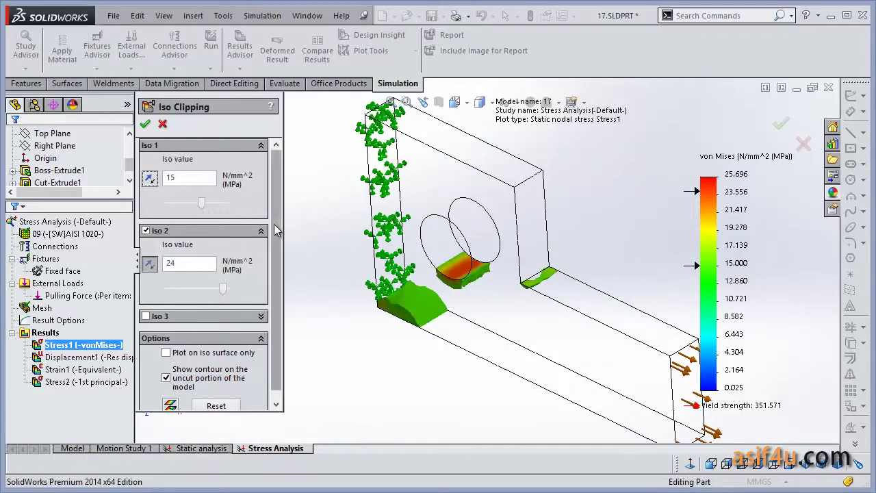
{"action": "scroll", "coordinate": [276, 231], "scroll_direction": "down", "scroll_amount": 1}
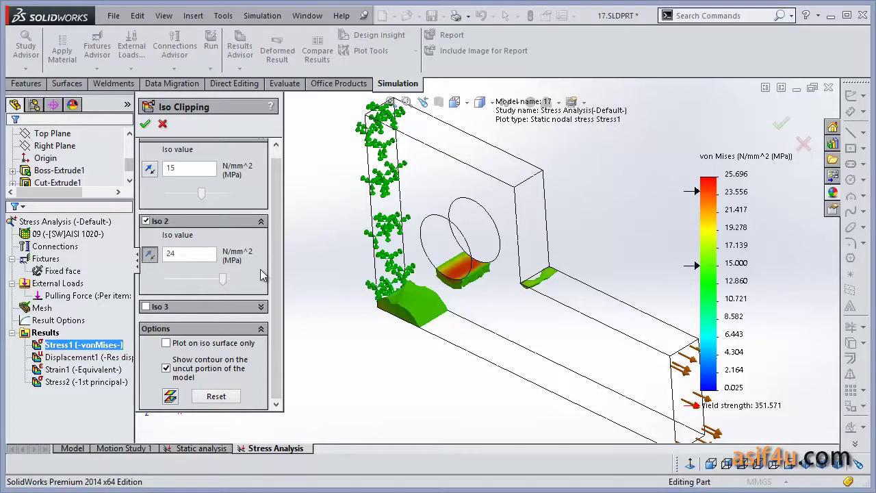
{"action": "left_click", "coordinate": [146, 126]}
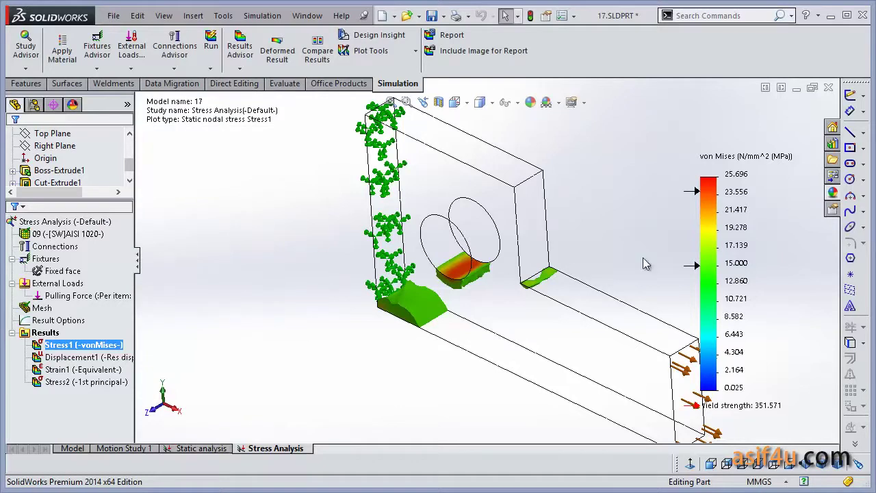
Step: Recenter and zoom the model, then bring up the Stress1 result's context menu
{"action": "scroll", "coordinate": [667, 284], "scroll_direction": "up", "scroll_amount": 3}
{"action": "middle_click_drag", "start_coordinate": [547, 260], "coordinate": [484, 264]}
{"action": "scroll", "coordinate": [483, 264], "scroll_direction": "down", "scroll_amount": 2}
{"action": "scroll", "coordinate": [484, 264], "scroll_direction": "down", "scroll_amount": 1}
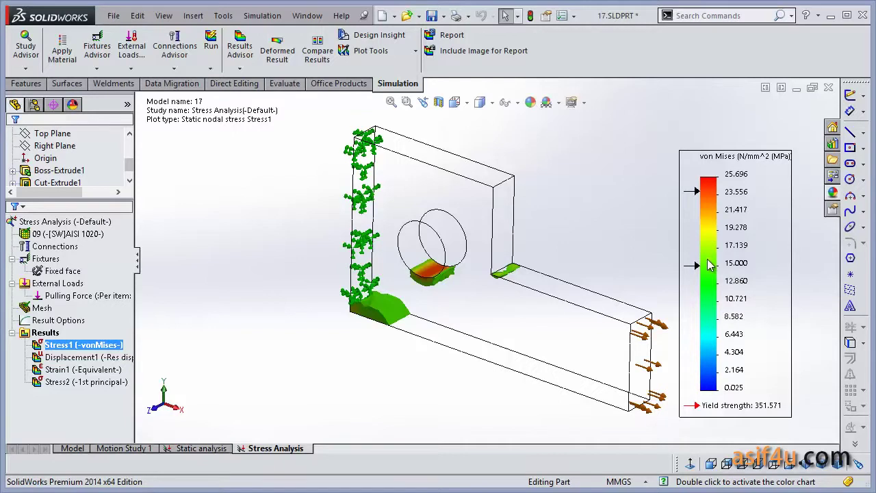
{"action": "right_click", "coordinate": [89, 346]}
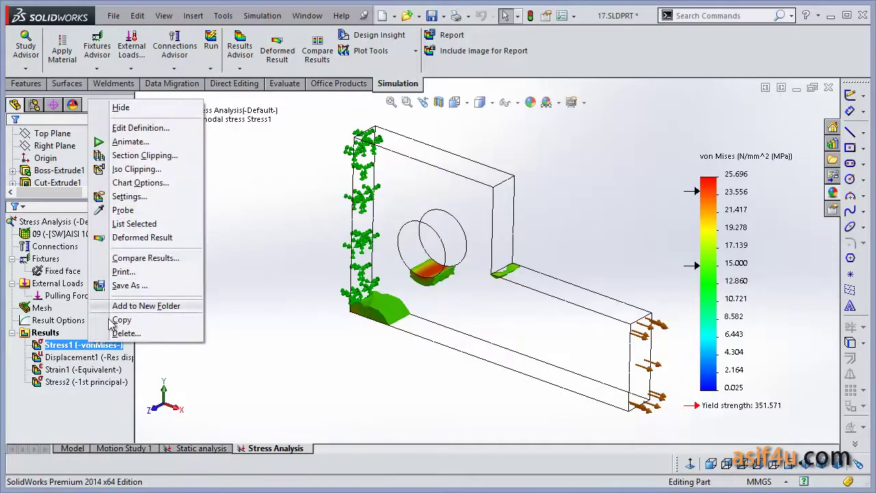
Step: In Chart Options, give the legend a defined range with min 15 and max 24 MPa
{"action": "left_click", "coordinate": [144, 183]}
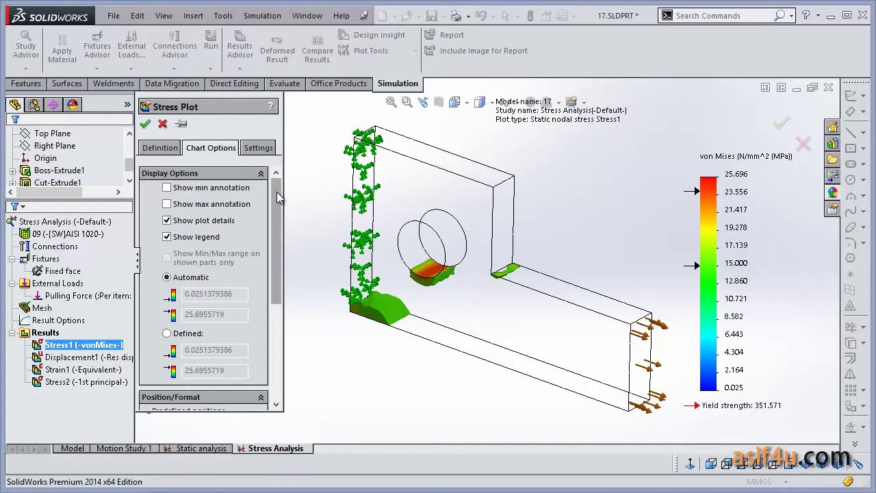
{"action": "left_click_drag", "start_coordinate": [277, 191], "coordinate": [277, 226]}
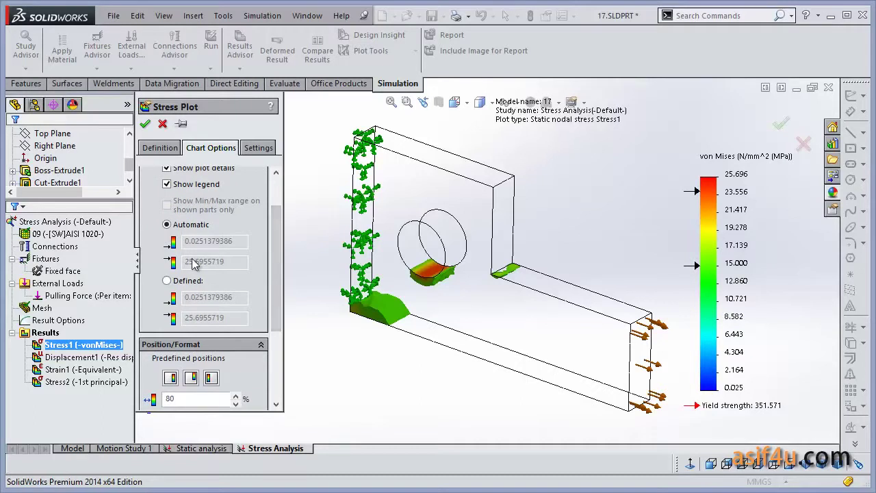
{"action": "left_click", "coordinate": [193, 281]}
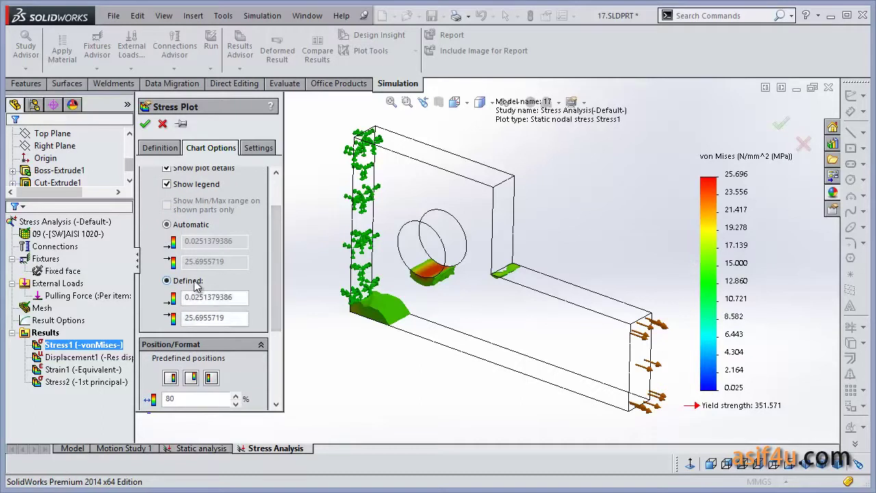
{"action": "double_click", "coordinate": [236, 299]}
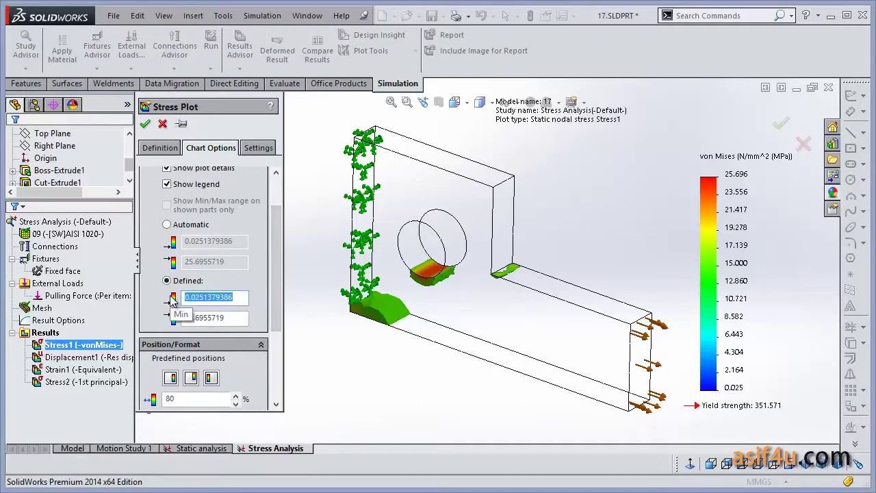
{"action": "type", "text": "15"}
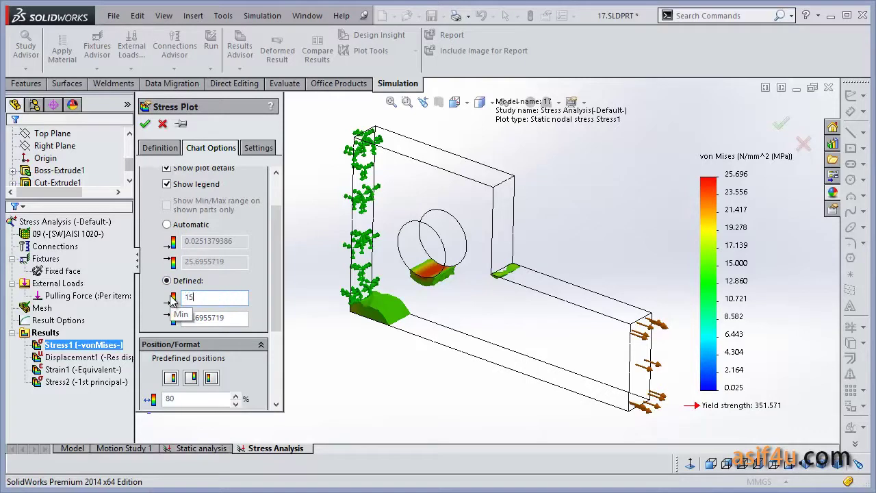
{"action": "key", "text": "Tab"}
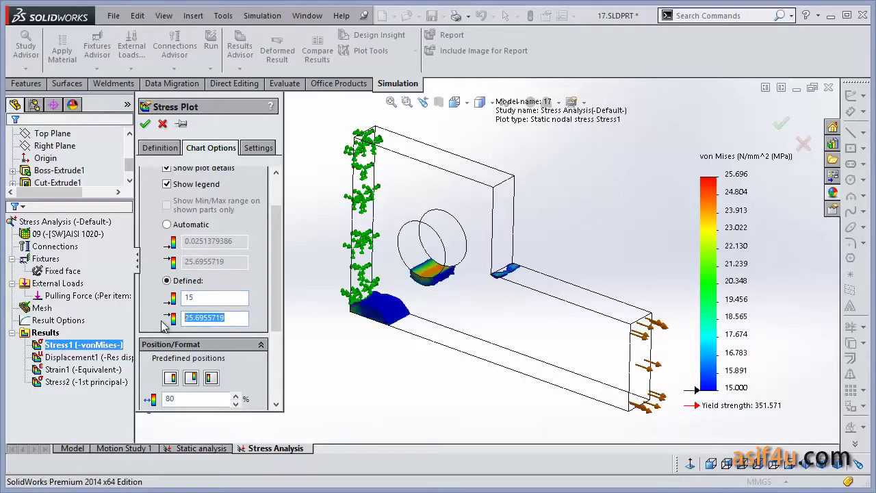
{"action": "type", "text": "24"}
{"action": "left_click", "coordinate": [211, 297]}
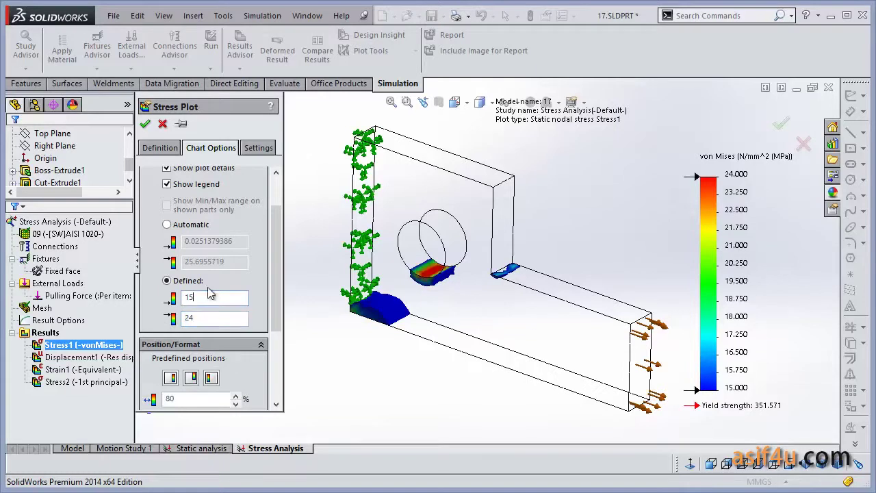
{"action": "left_click", "coordinate": [146, 123]}
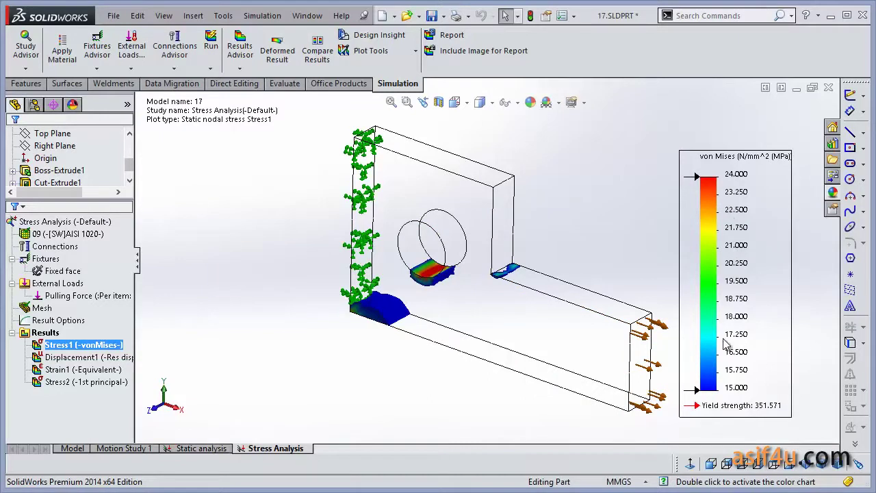
{"action": "middle_click_drag", "start_coordinate": [562, 307], "coordinate": [475, 307], "text": "ctrl"}
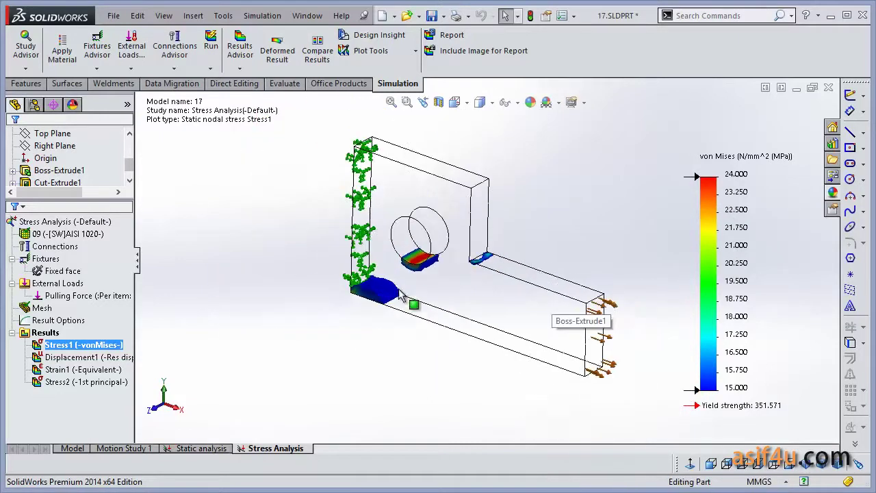
{"action": "scroll", "coordinate": [411, 280], "scroll_direction": "down", "scroll_amount": 2}
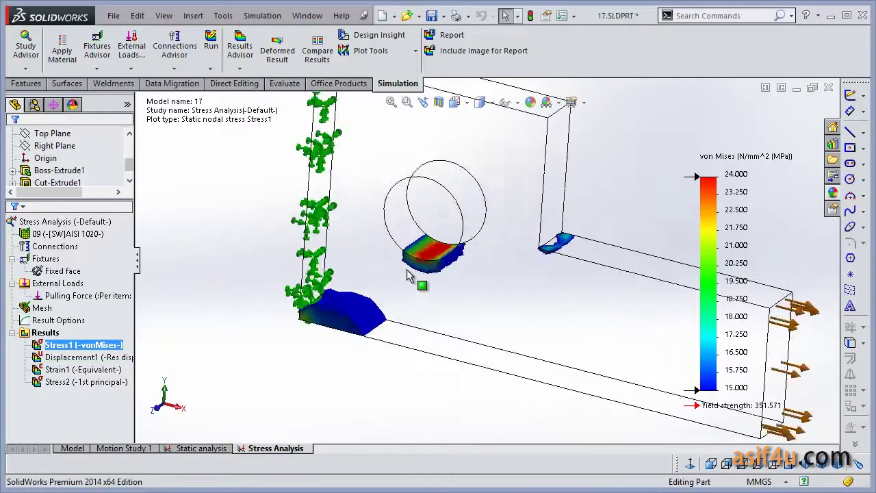
{"action": "scroll", "coordinate": [408, 276], "scroll_direction": "down", "scroll_amount": 2}
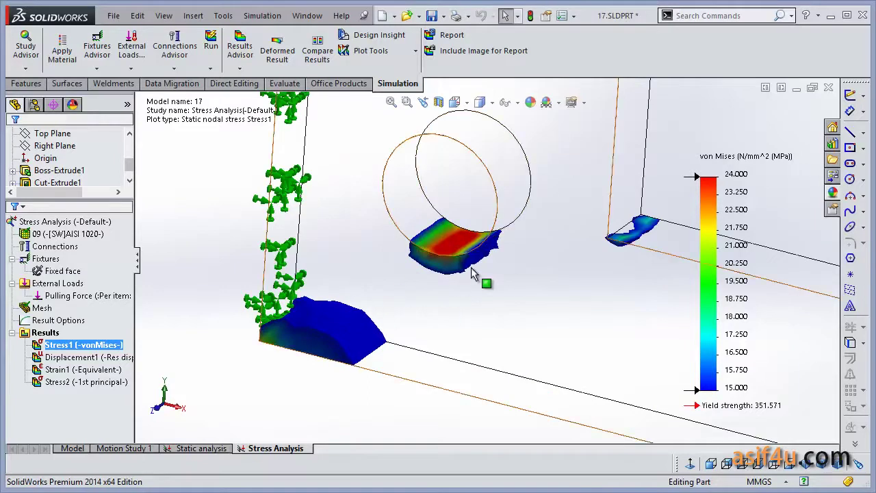
{"action": "scroll", "coordinate": [471, 276], "scroll_direction": "down", "scroll_amount": 2}
{"action": "mouse_move", "coordinate": [471, 275]}
{"action": "middle_mouse_down"}
{"action": "mouse_move", "coordinate": [473, 235]}
{"action": "mouse_move", "coordinate": [504, 195]}
{"action": "mouse_move", "coordinate": [479, 275]}
{"action": "middle_mouse_up"}
{"action": "scroll", "coordinate": [476, 275], "scroll_direction": "up", "scroll_amount": 3}
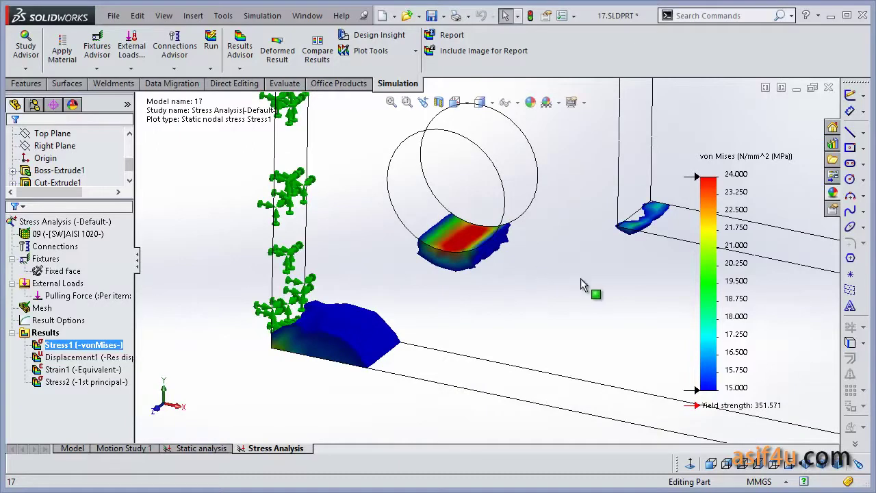
{"action": "scroll", "coordinate": [580, 278], "scroll_direction": "up", "scroll_amount": 3}
{"action": "scroll", "coordinate": [582, 216], "scroll_direction": "up", "scroll_amount": 1}
{"action": "scroll", "coordinate": [546, 223], "scroll_direction": "down", "scroll_amount": 1}
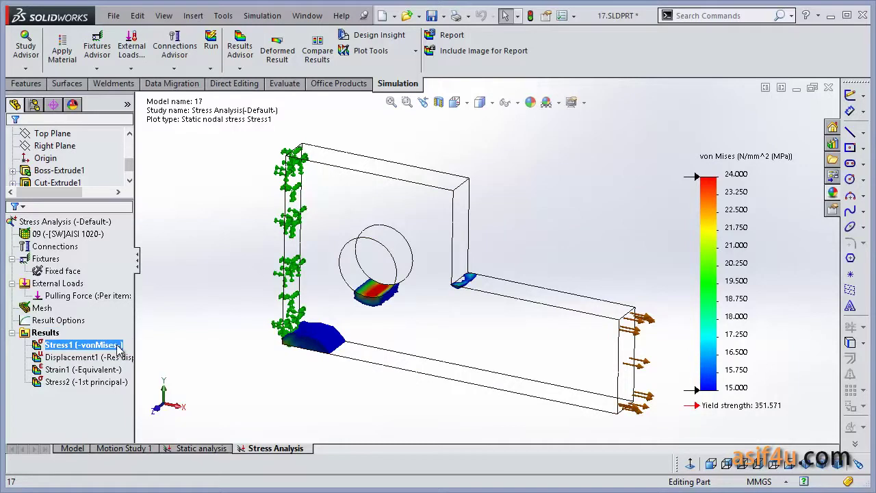
Step: Switch Stress1 iso clipping off so the whole bracket shows the 15–24 MPa contour
{"action": "right_click", "coordinate": [119, 349]}
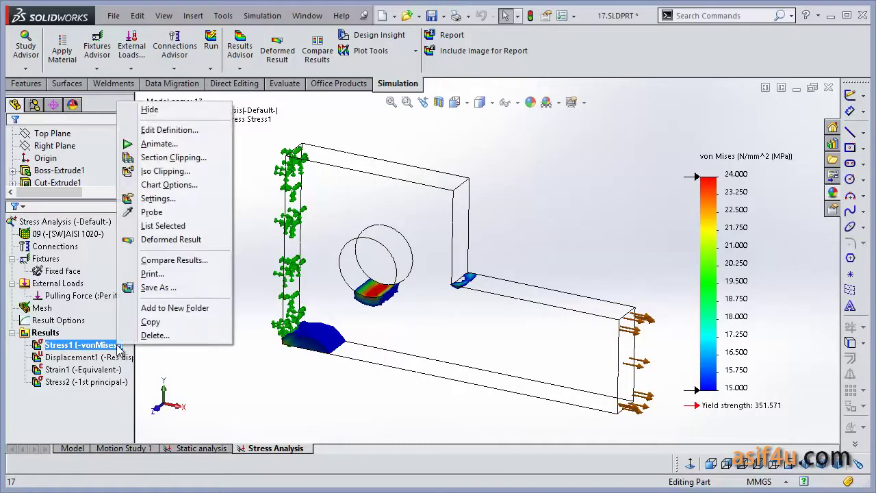
{"action": "left_click", "coordinate": [171, 171]}
{"action": "scroll", "coordinate": [274, 301], "scroll_direction": "down", "scroll_amount": 1}
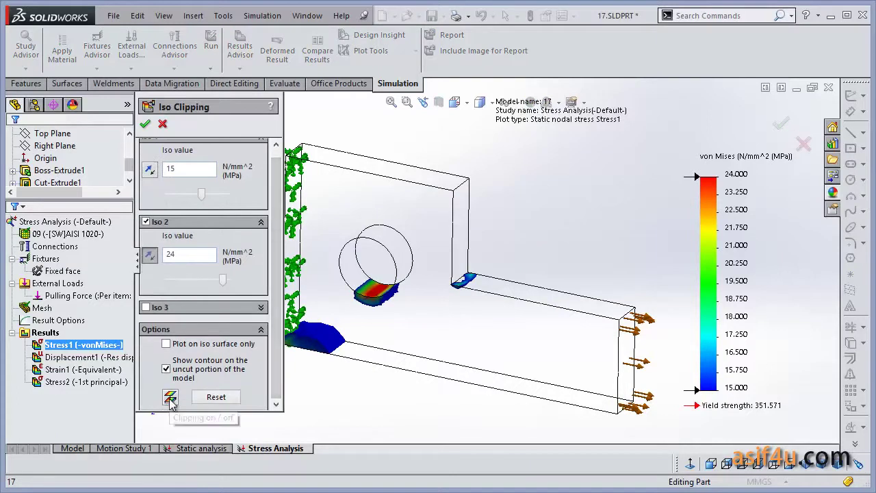
{"action": "left_click", "coordinate": [169, 397]}
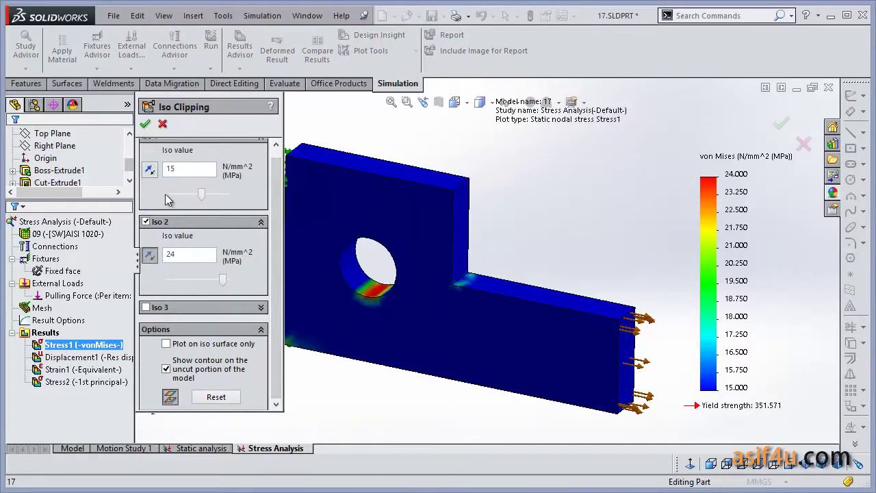
{"action": "left_click", "coordinate": [145, 123]}
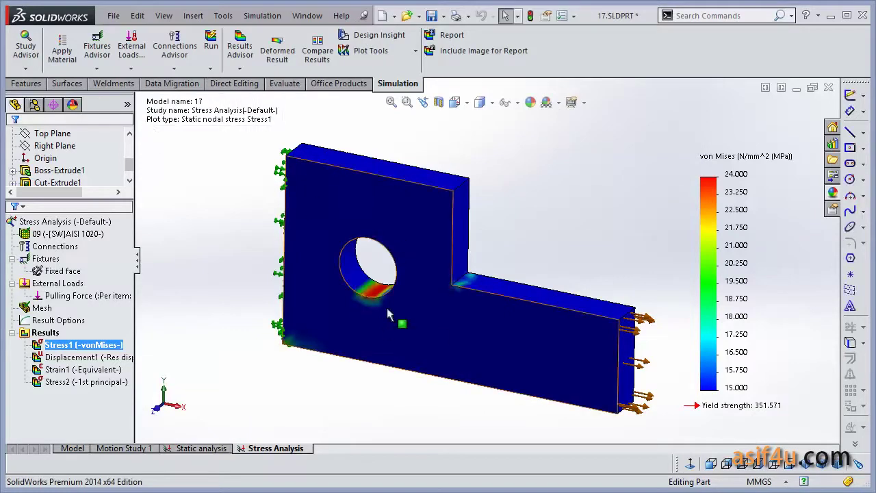